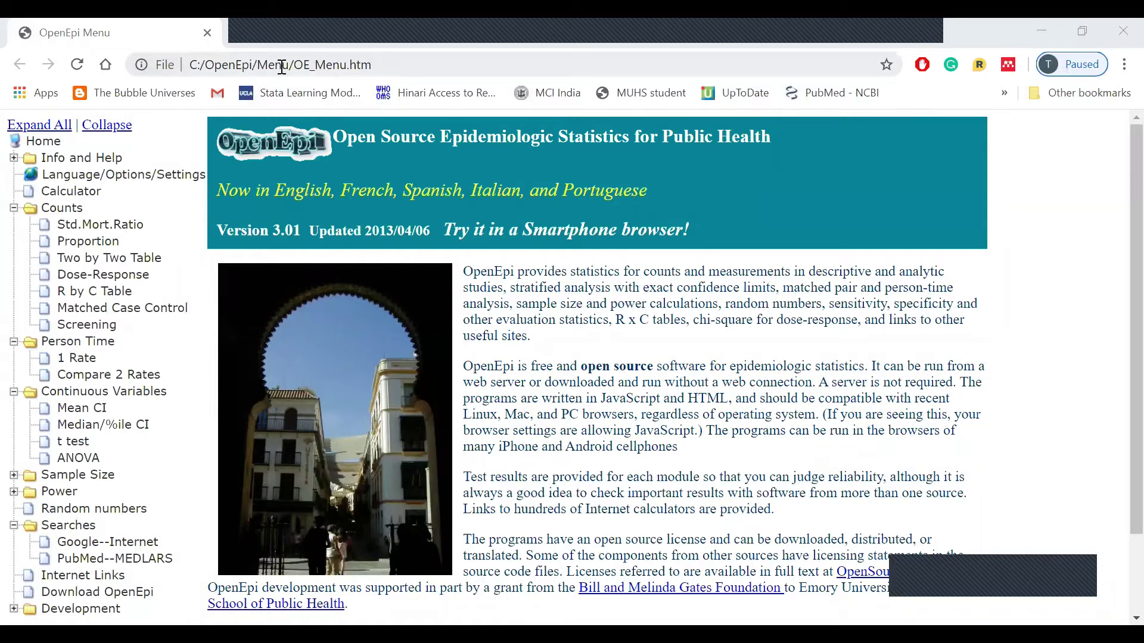
Step: Expand Sample Size in the menu tree to list Proportion, Unmatched CC, Cohort/RCT and Mean Difference
click(68, 481)
scroll(182, 455, down, 3)
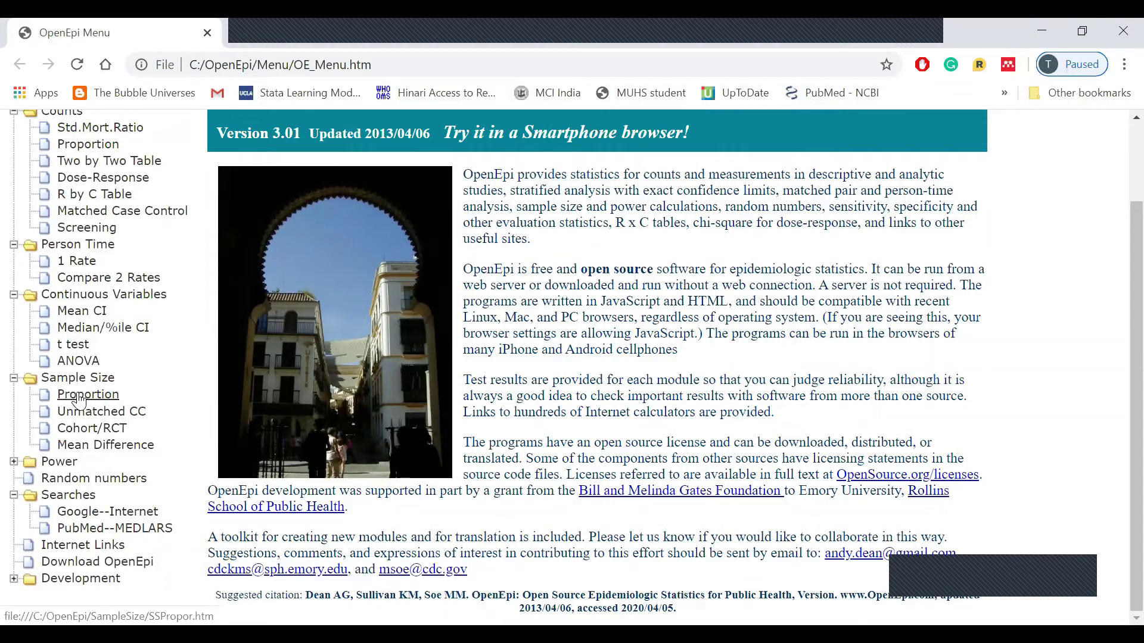
Step: Open the Sample Size for a Proportion or Descriptive Study calculator
key(super+plus)
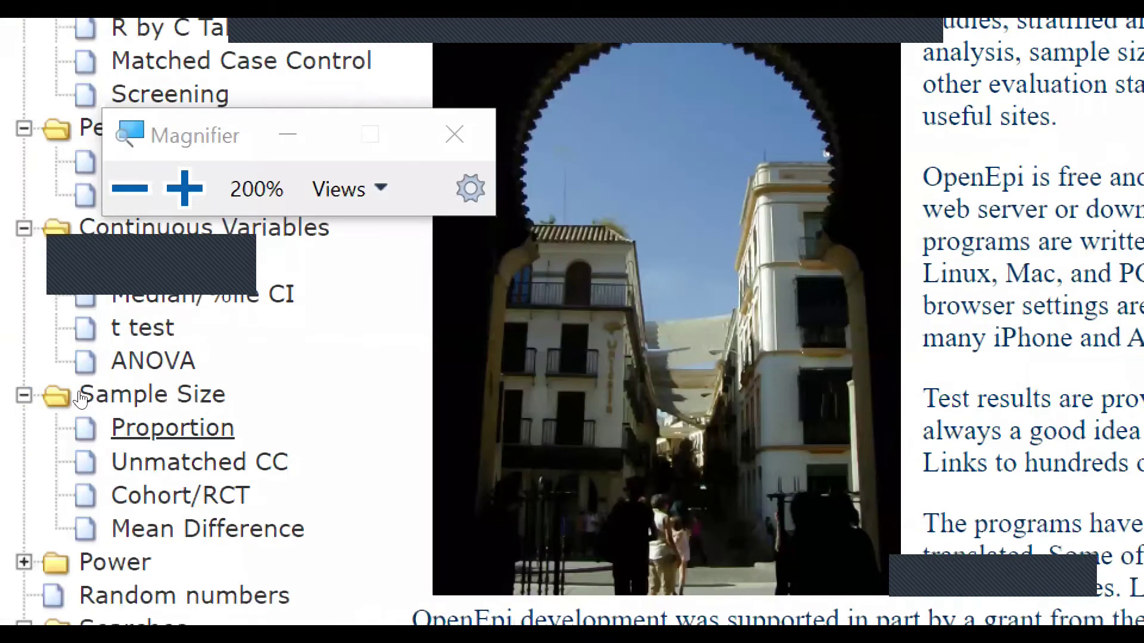
click(109, 398)
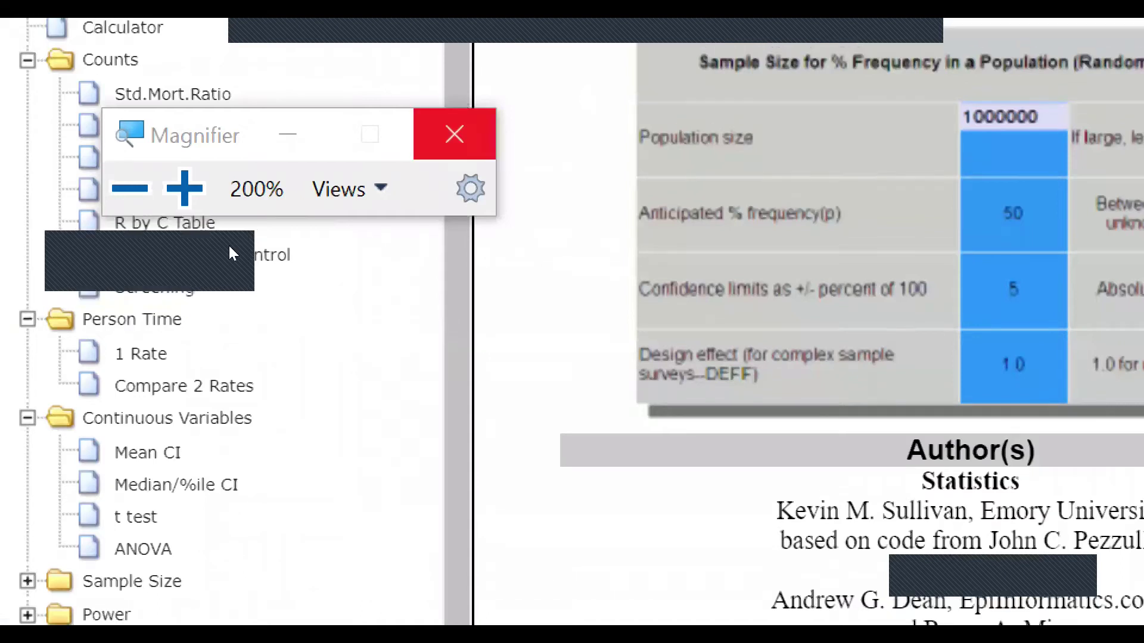
key(super+Escape)
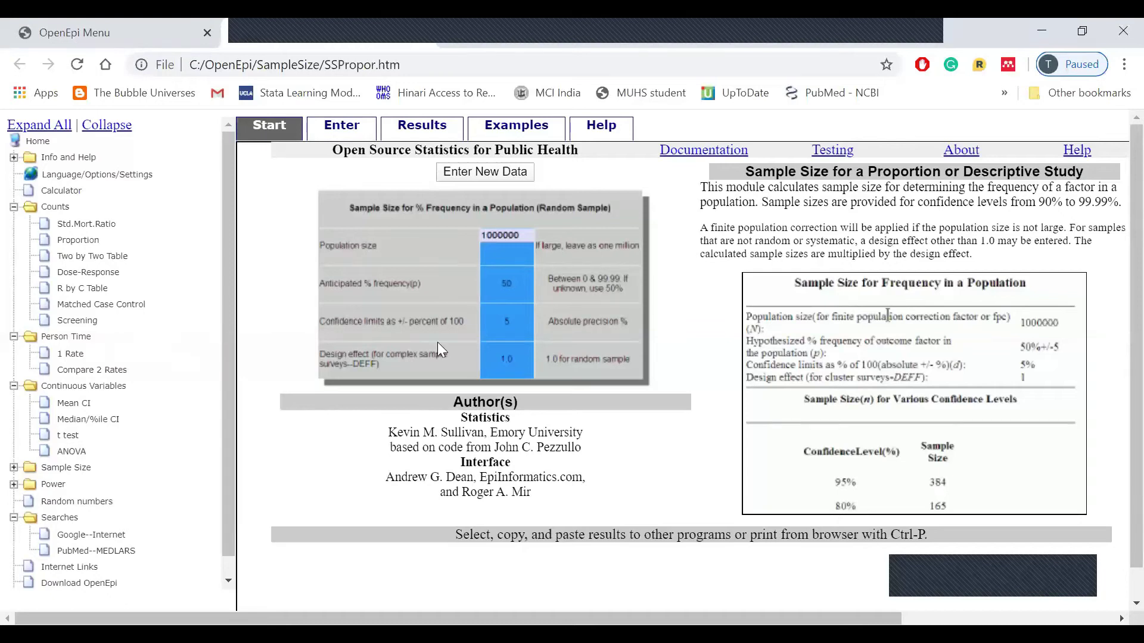
Step: Enter new data with 20% anticipated frequency and population size 10000, then calculate
click(465, 170)
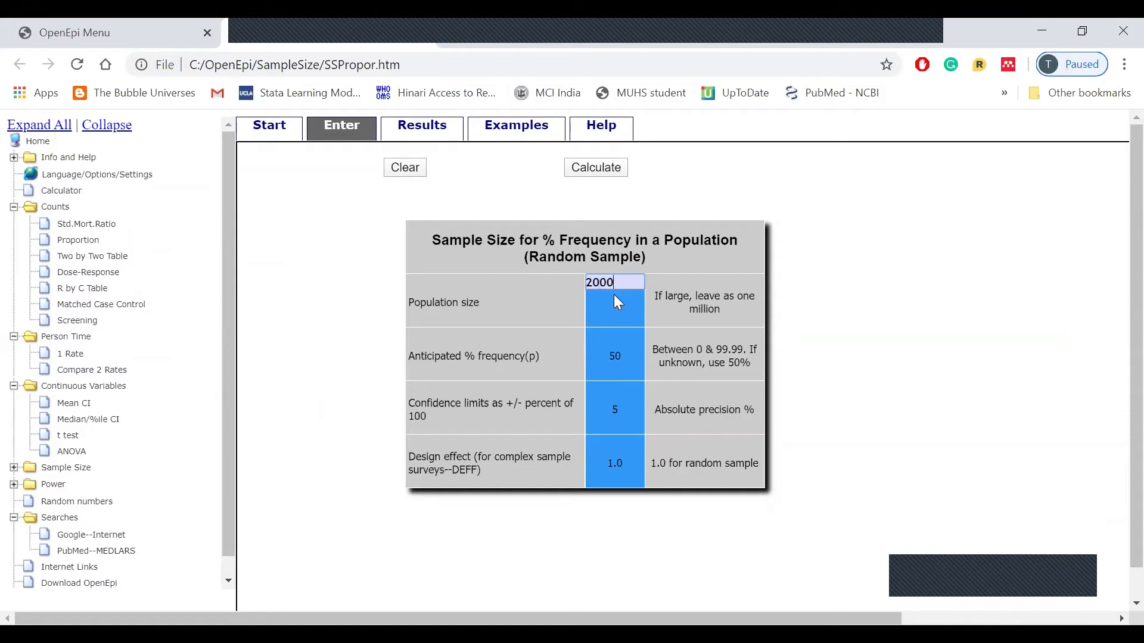
click(620, 354)
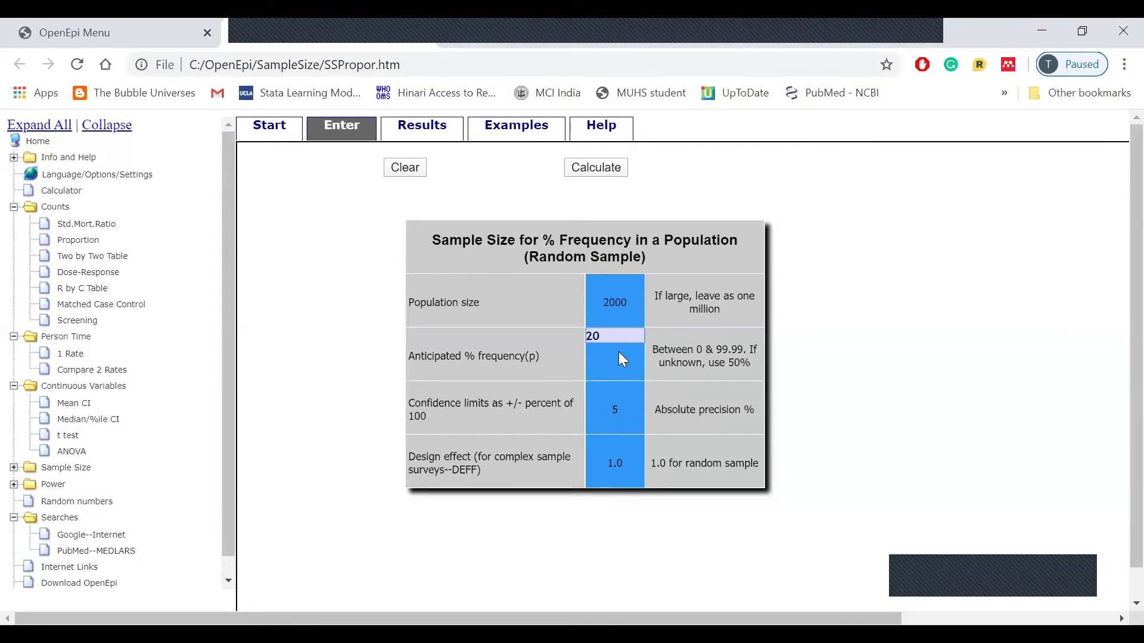
click(627, 299)
text(1)
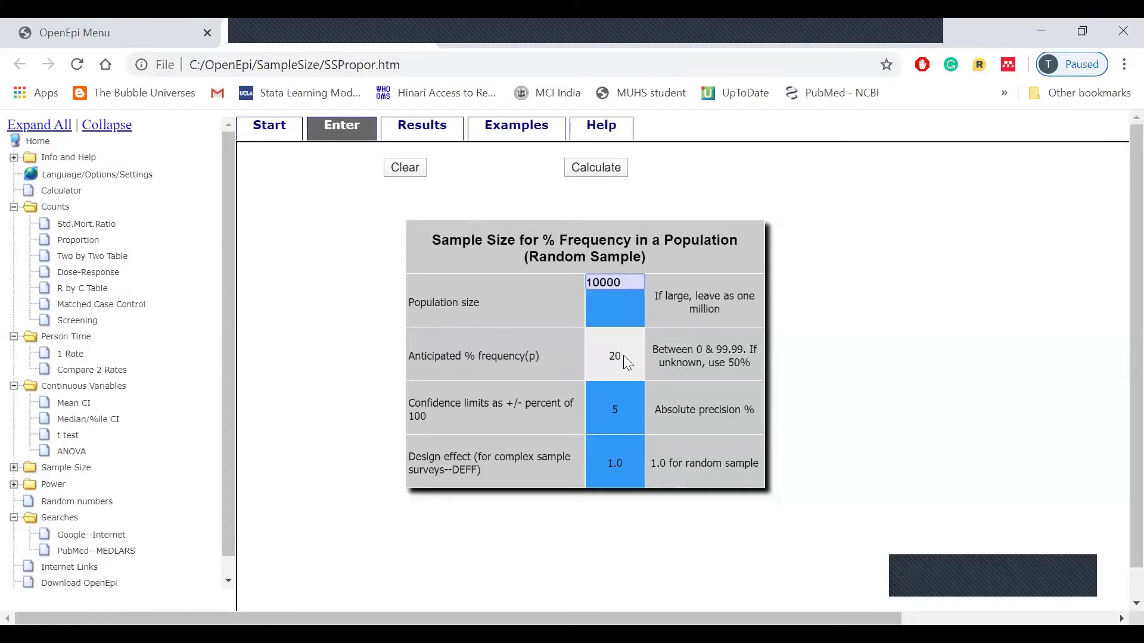
key(ctrl+a)
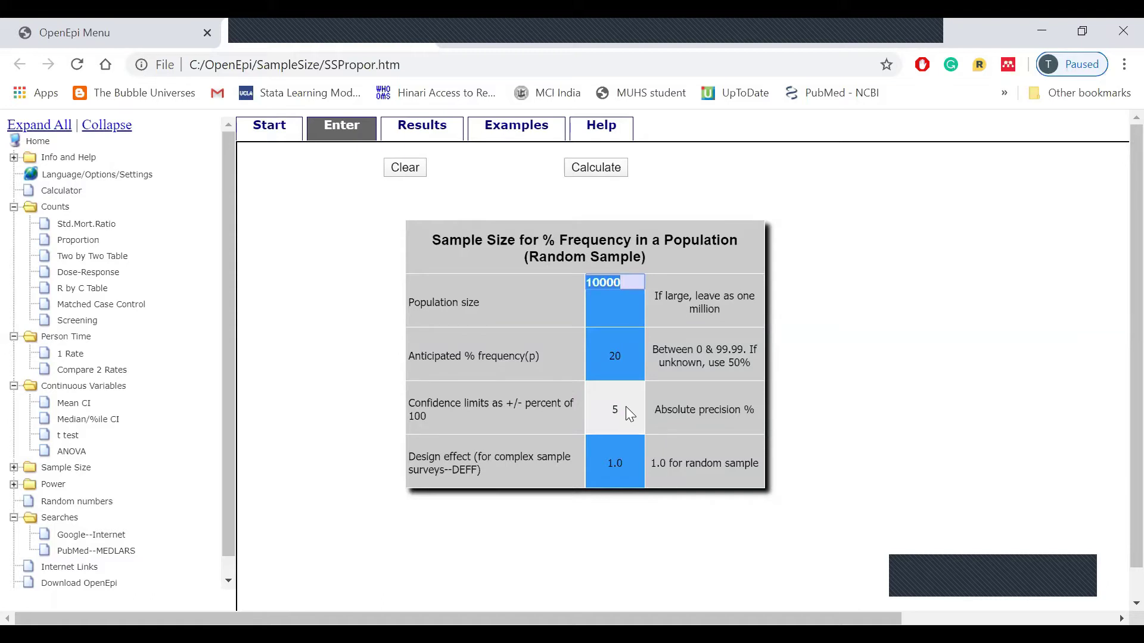
click(599, 170)
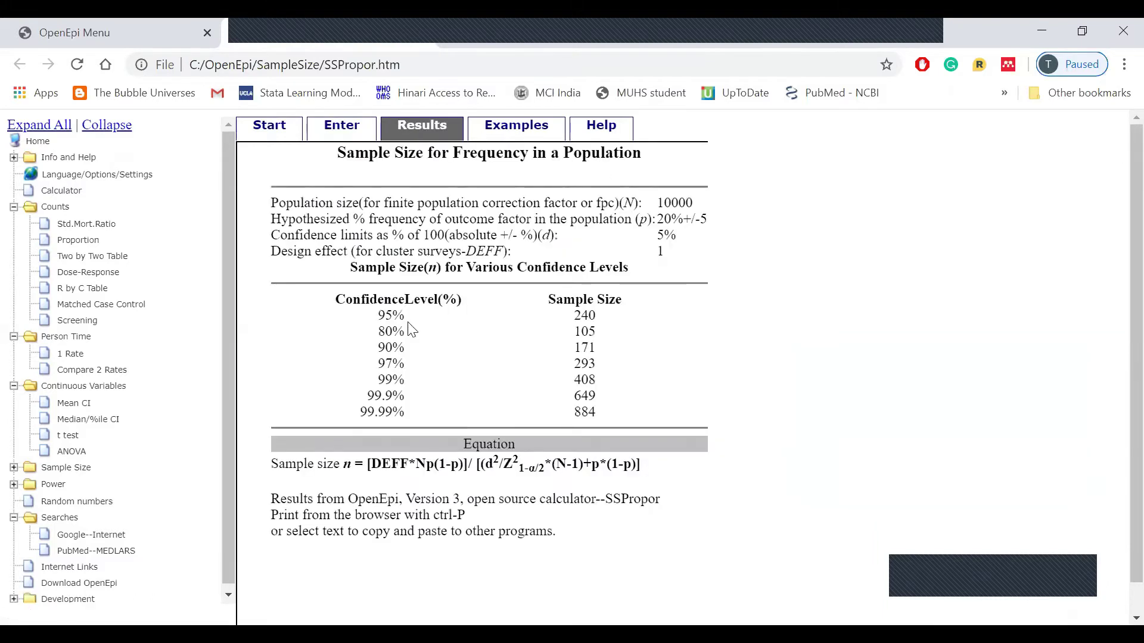
Step: Highlight the 95% confidence row showing a required sample size of 240
drag(328, 319, 614, 323)
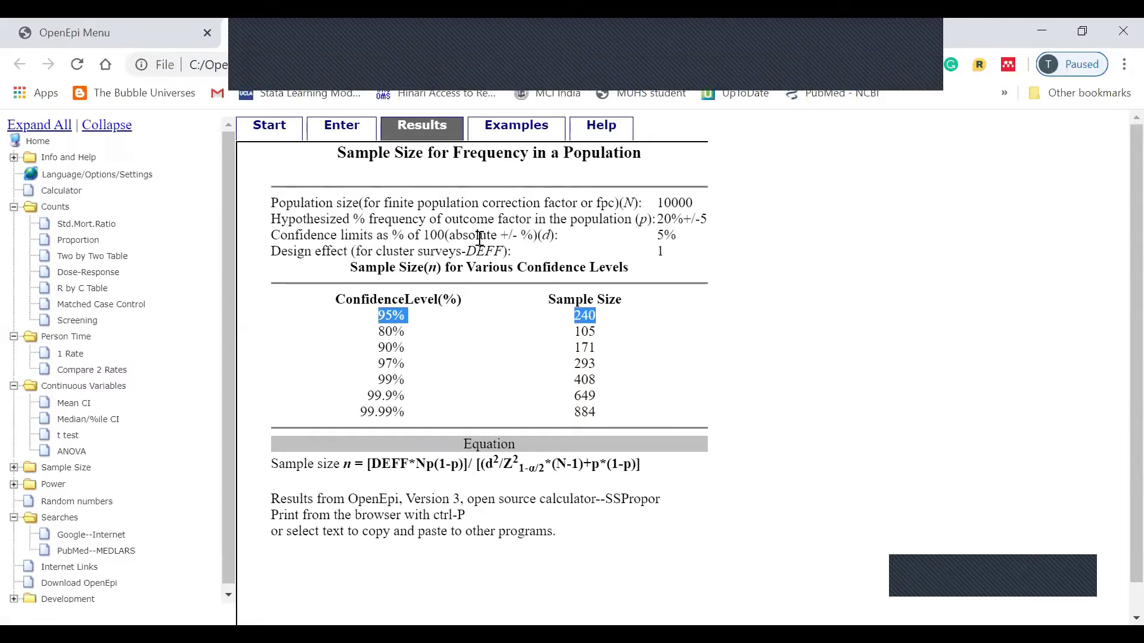
Step: Return to data entry and change the population size from 10000 to 100
click(343, 133)
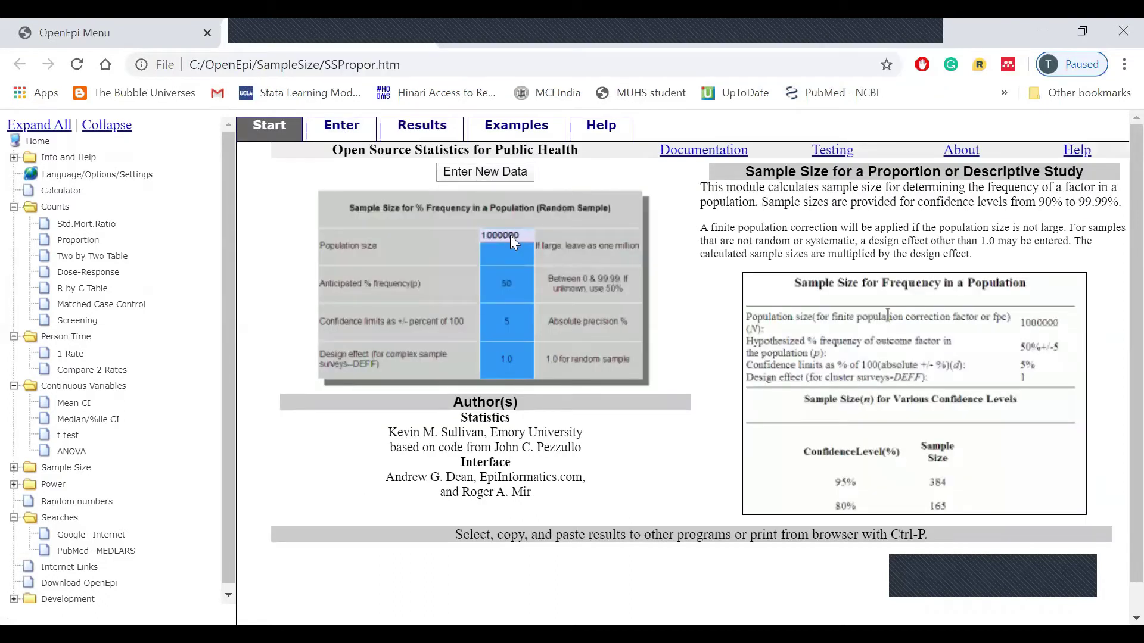
click(458, 172)
click(632, 334)
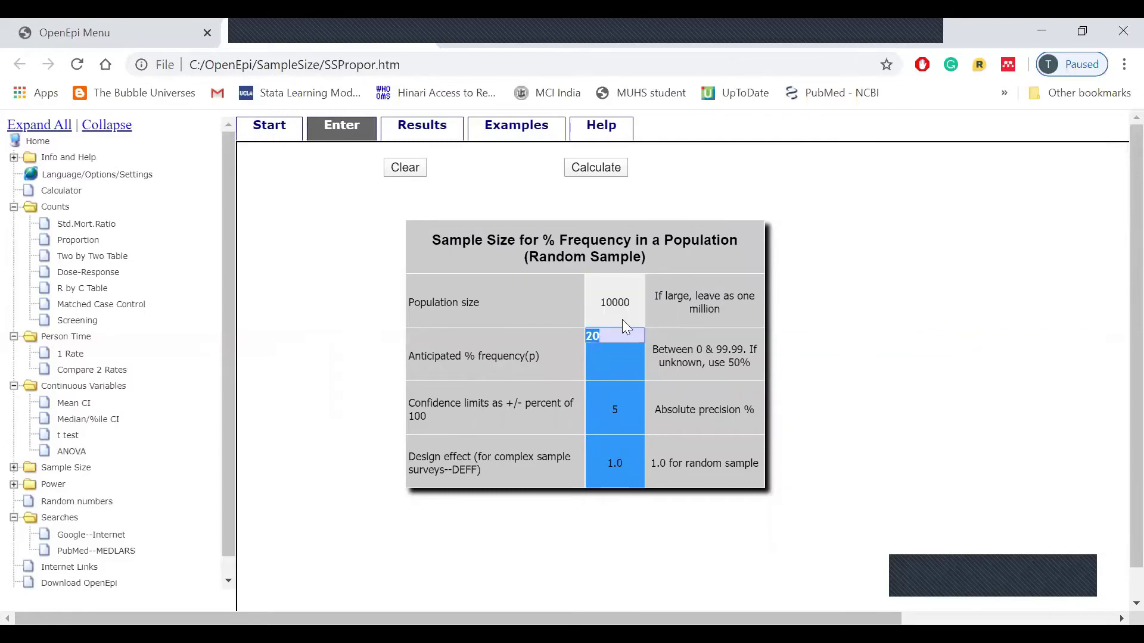
click(629, 304)
click(625, 284)
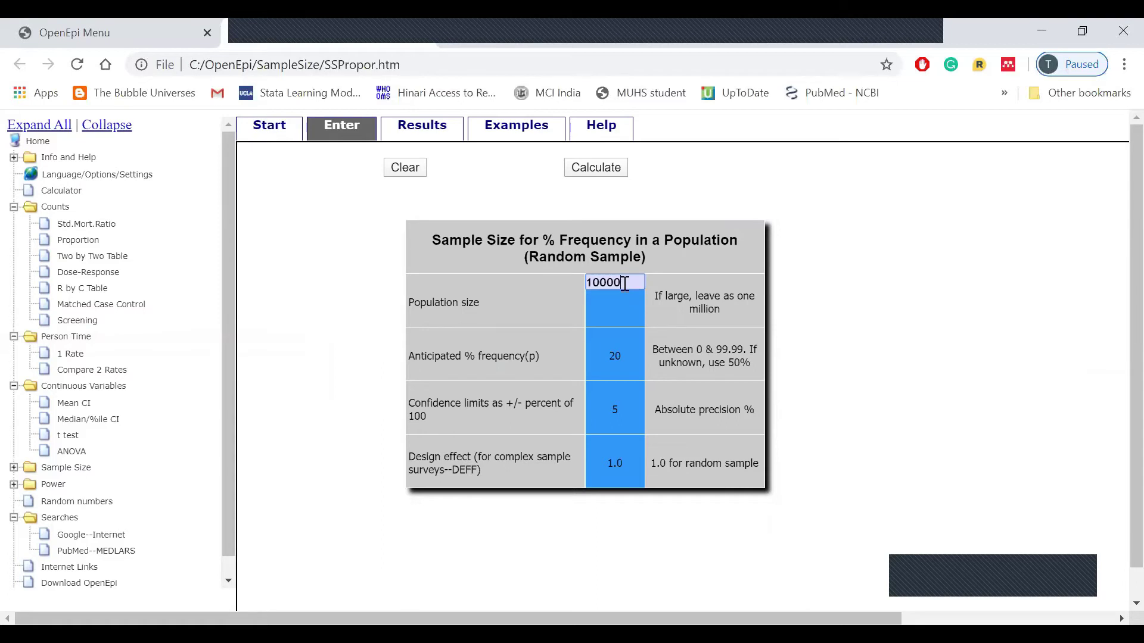
key(BackSpace)
key(BackSpace)
click(598, 209)
Step: Calculate with population 100 and highlight the 95% row showing sample size 72
click(600, 172)
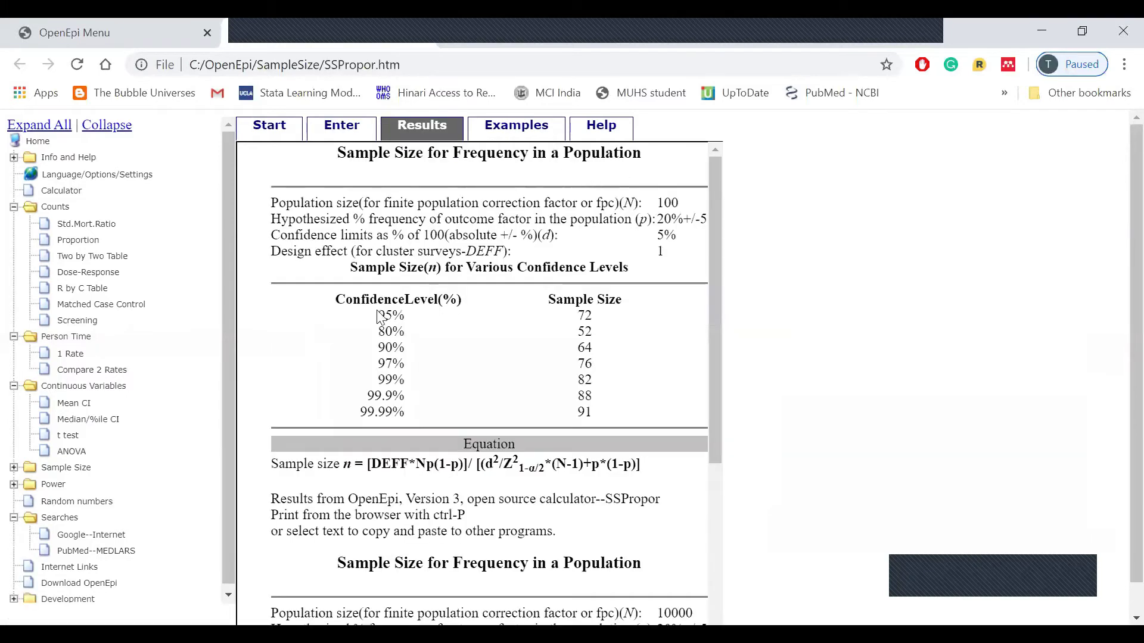
drag(330, 325, 596, 322)
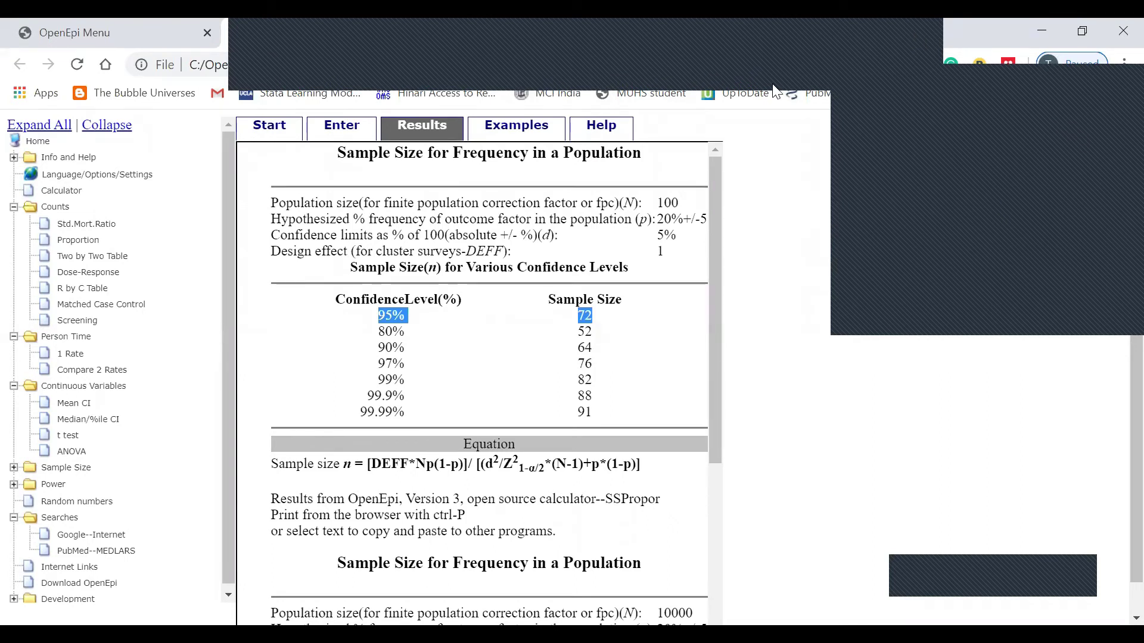
click(512, 223)
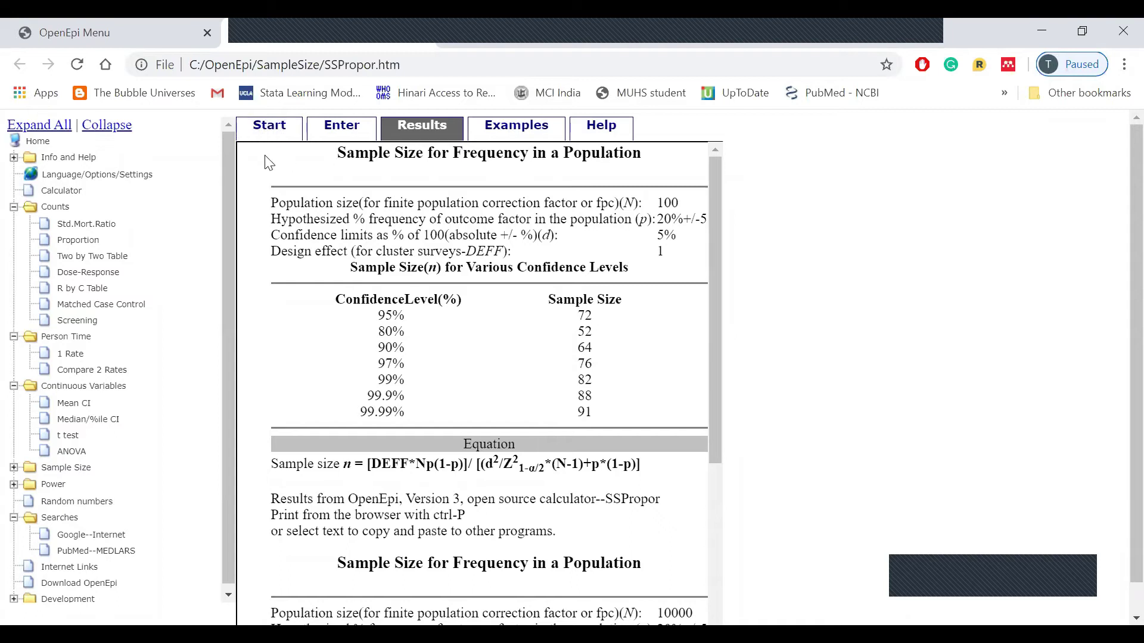
Step: Highlight the results from the title to the 95% row, then the equation and notes
drag(274, 162, 654, 327)
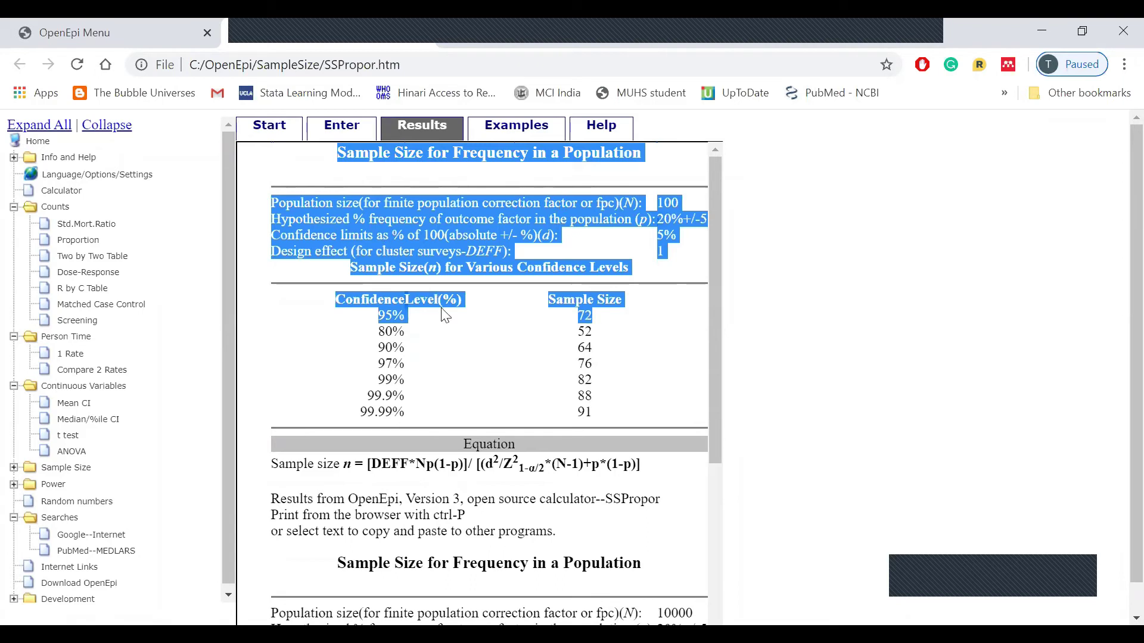
click(576, 319)
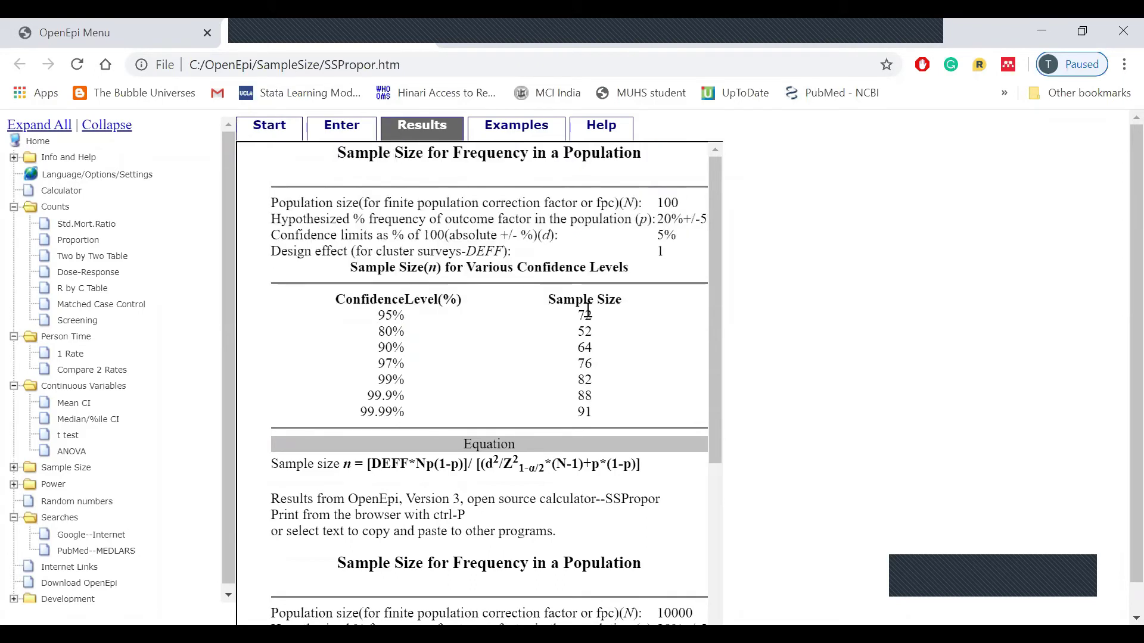
drag(278, 453, 655, 569)
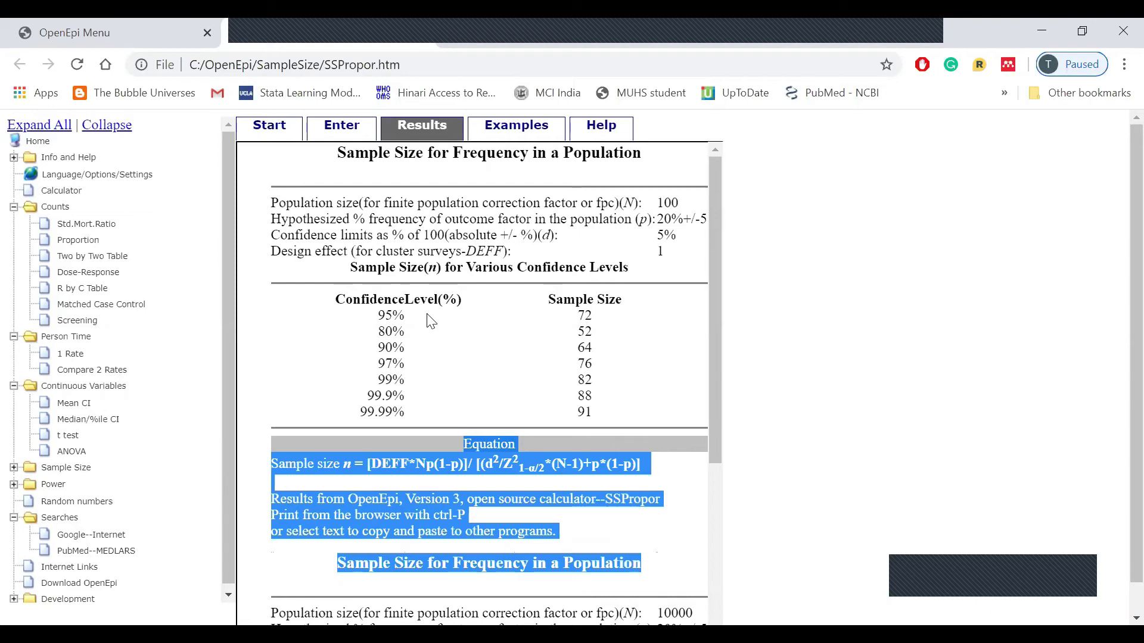
click(626, 562)
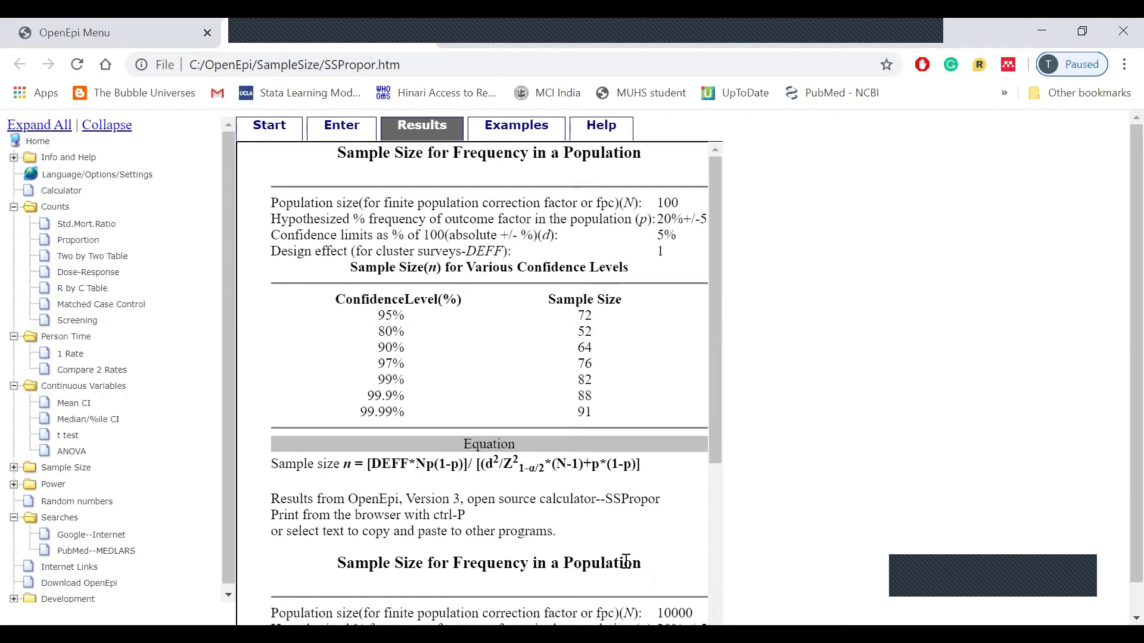
drag(680, 204, 273, 211)
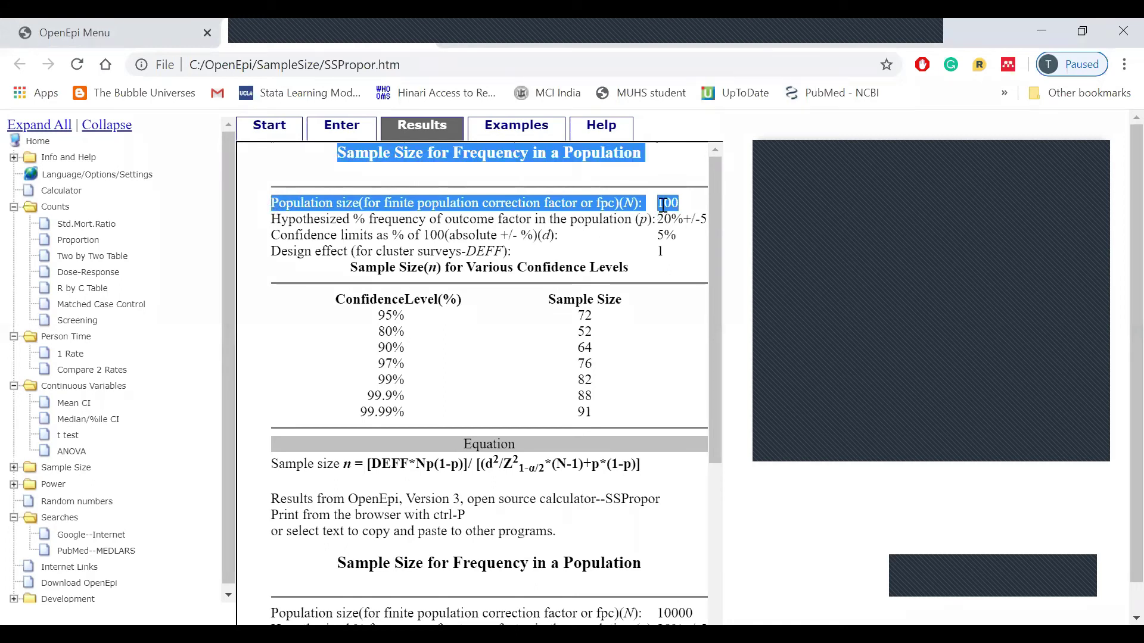
drag(272, 219, 679, 225)
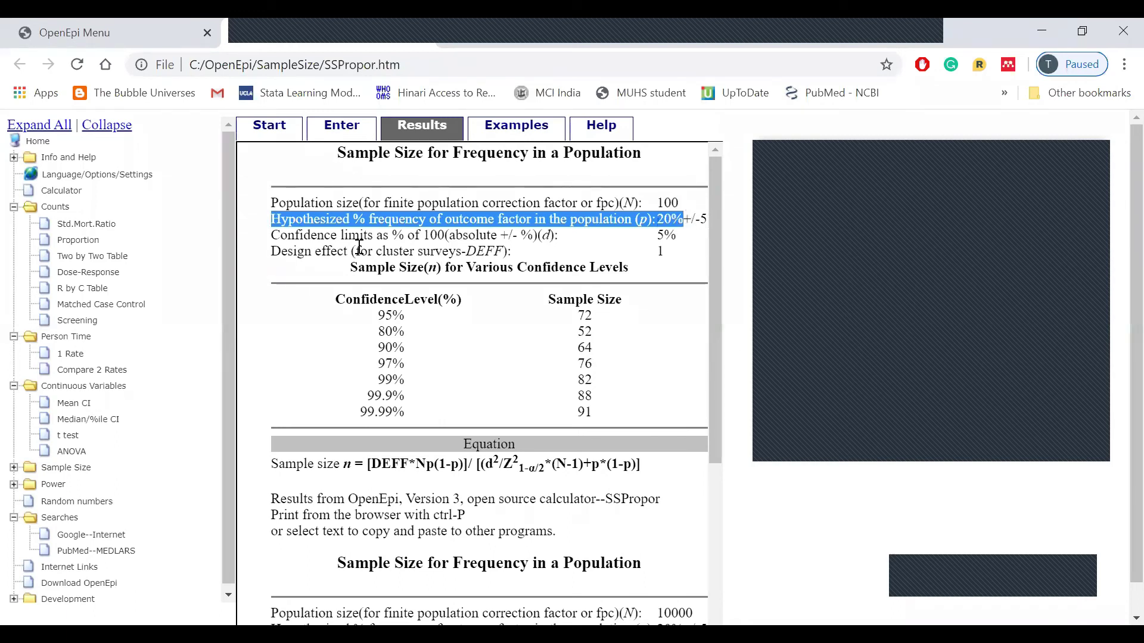
drag(273, 237, 296, 237)
click(526, 232)
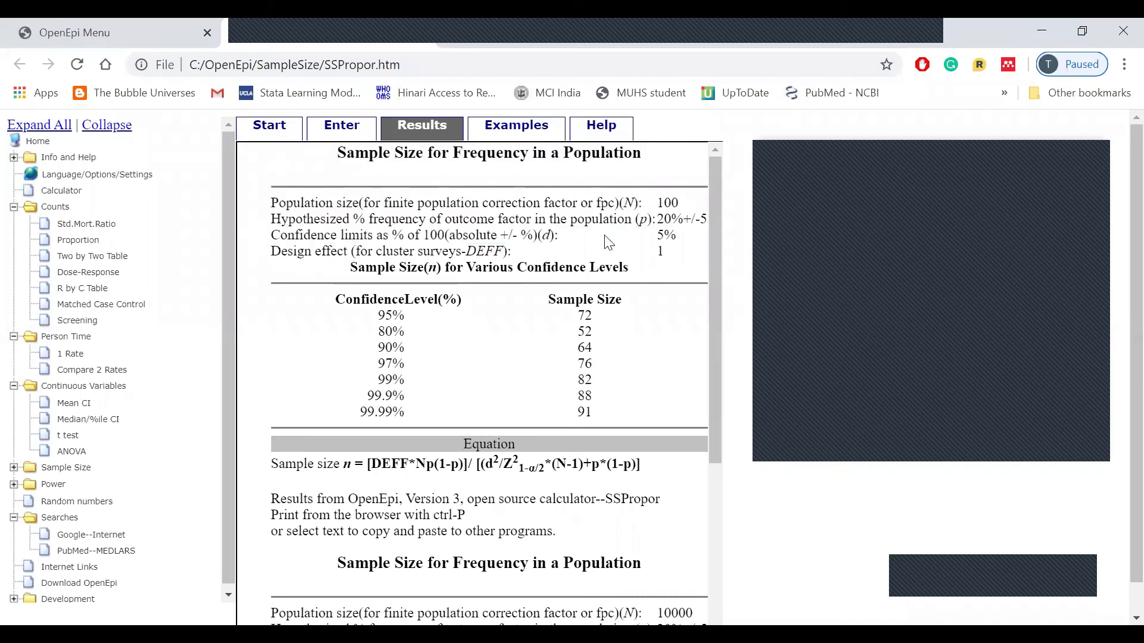
drag(683, 236, 276, 236)
drag(386, 315, 601, 324)
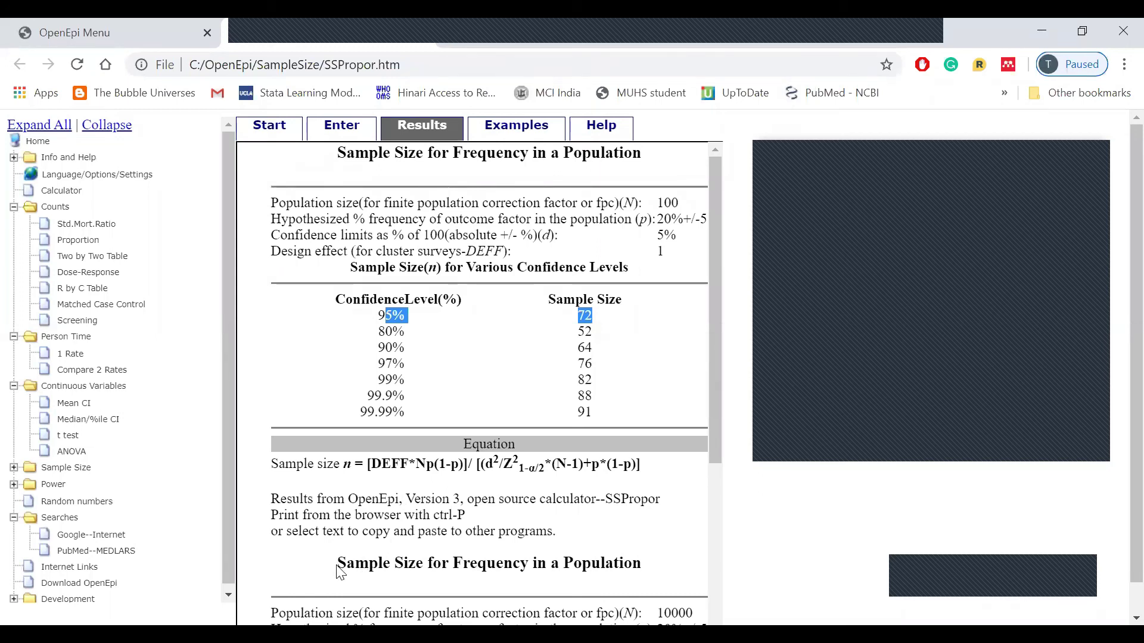
drag(337, 570, 542, 551)
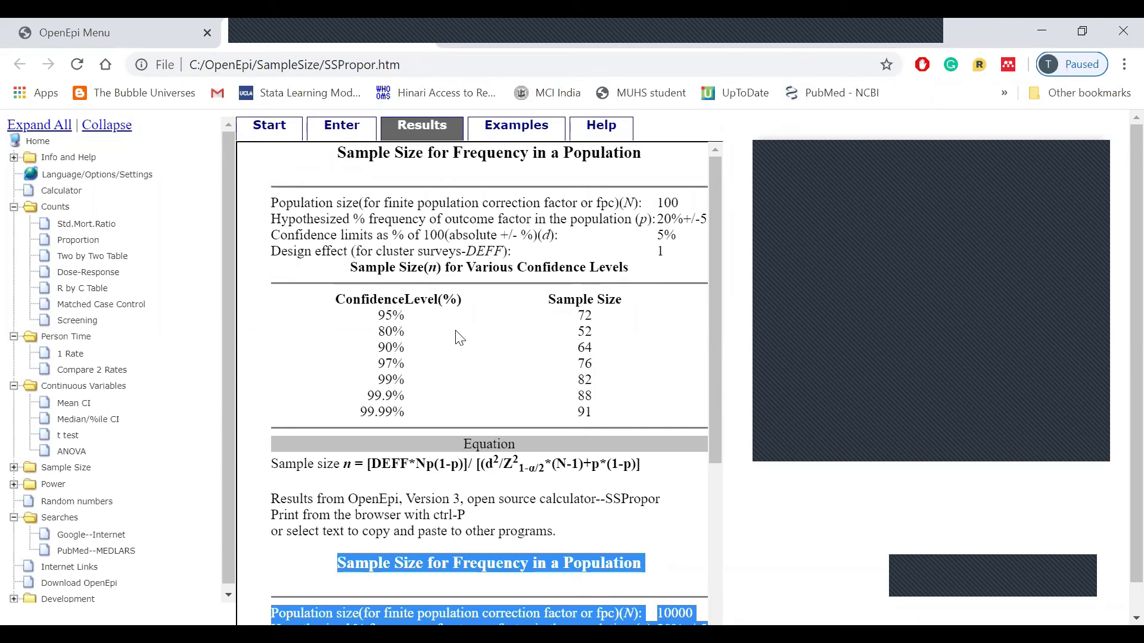
click(525, 219)
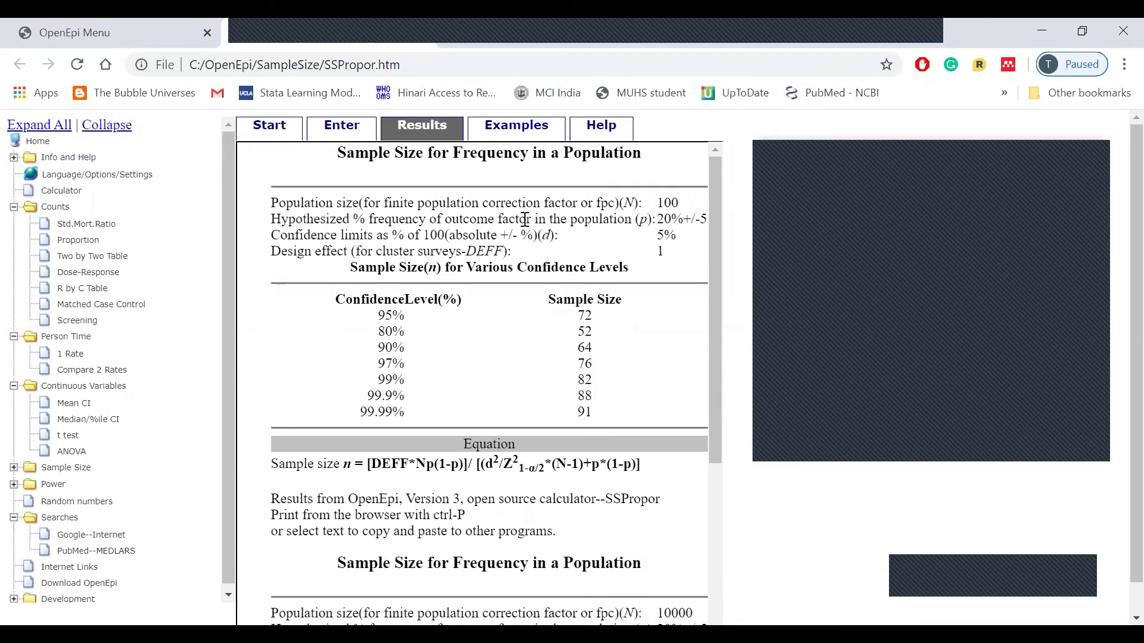